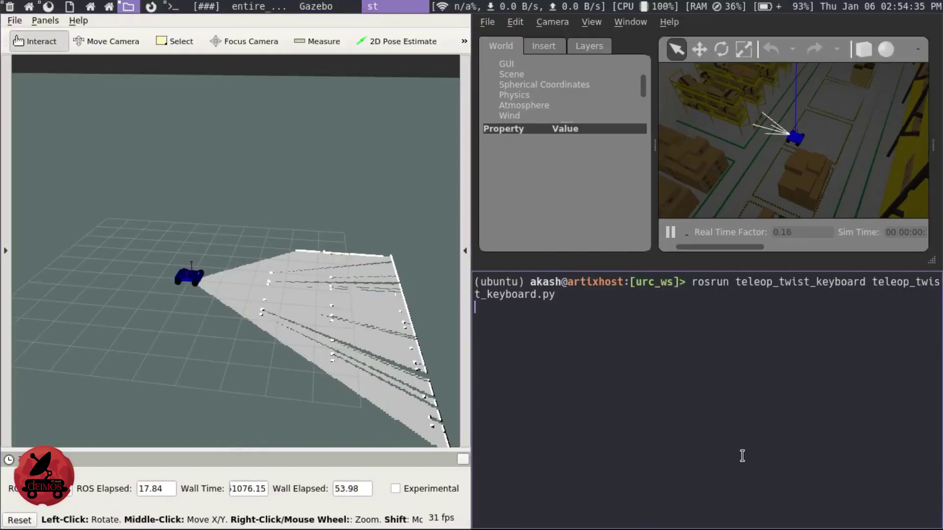
Start keyboard teleop and use the w, x, e and c keys to drive the rover faster and turning while RViz maps.
key("Return")
key("w")
key("w")
key("w")
key("w")
key("w")
key("w")
key("w")
key("w")
key("w")
key("w")
key("w")
key("w")
key("w")
key("w")
key("w")
key("w")
key("w")
key("x")
key("e")
key("e")
key("e")
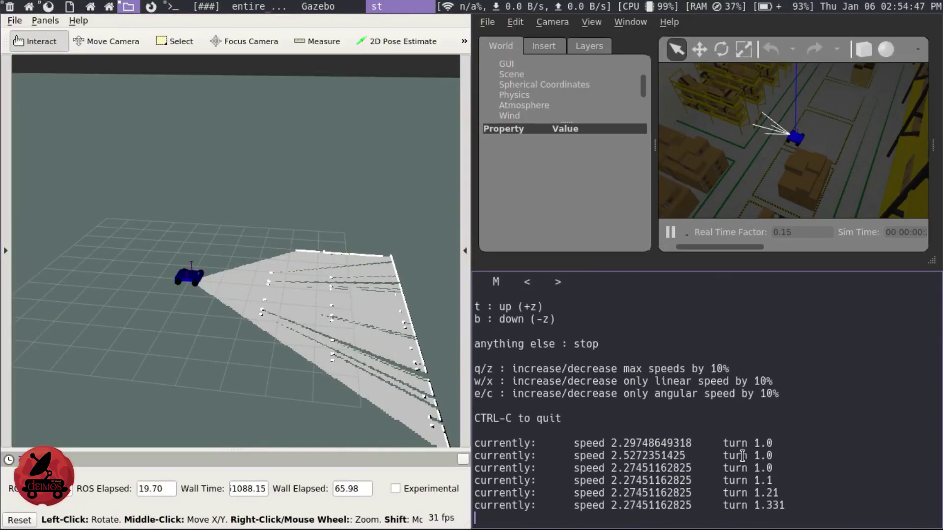
key("e")
key("e")
key("e")
key("e")
key("e")
key("e")
key("e")
key("e")
key("e")
key("e")
key("e")
key("c")
key("c")
key("c")
key("c")
key("c")
key("e")
key("e")
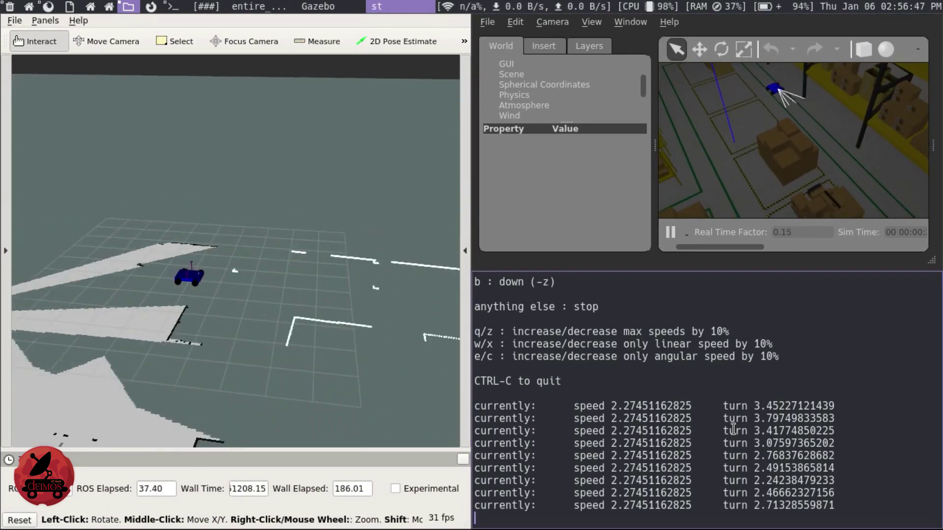
key("w")
key("w")
key("w")
key("w")
key("w")
key("w")
key("w")
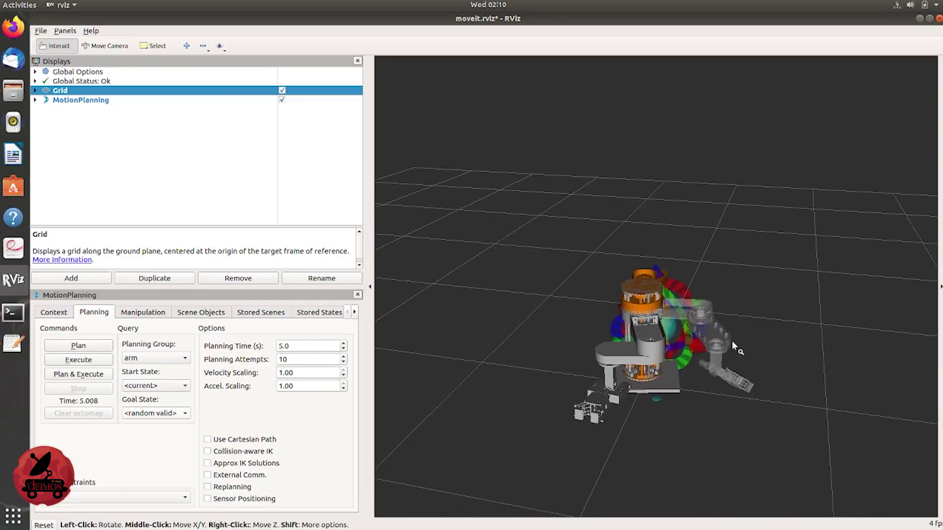
Execute the planned arm motion toward the random valid goal, orbiting the view around the arm.
left_click_drag(732, 341, 612, 364)
left_click(95, 363)
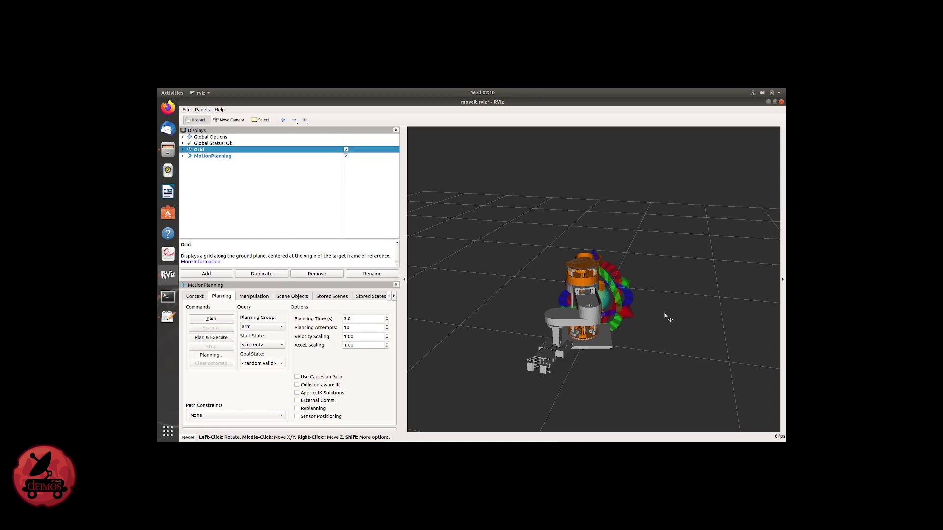
left_click_drag(660, 320, 614, 334)
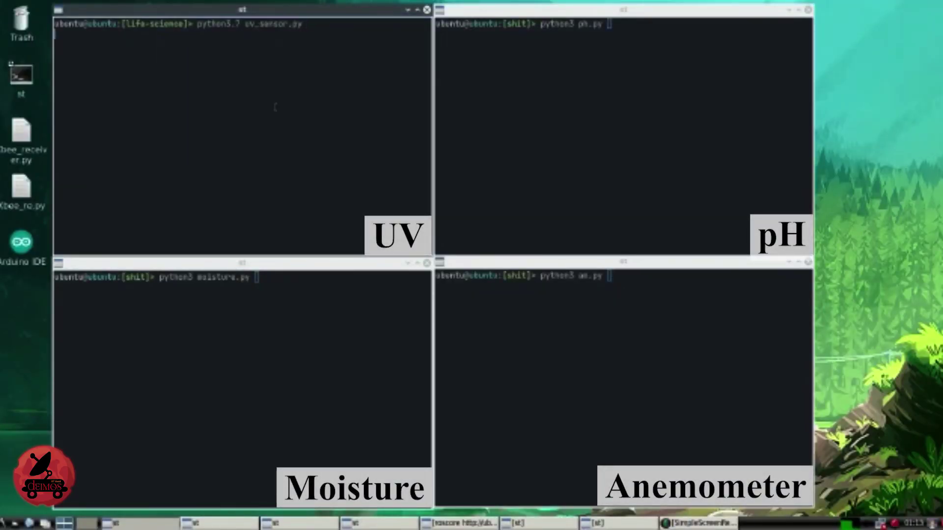
Launch the pH and moisture sensor scripts in their terminals, then select the anemometer terminal.
left_click(489, 151)
key("Return")
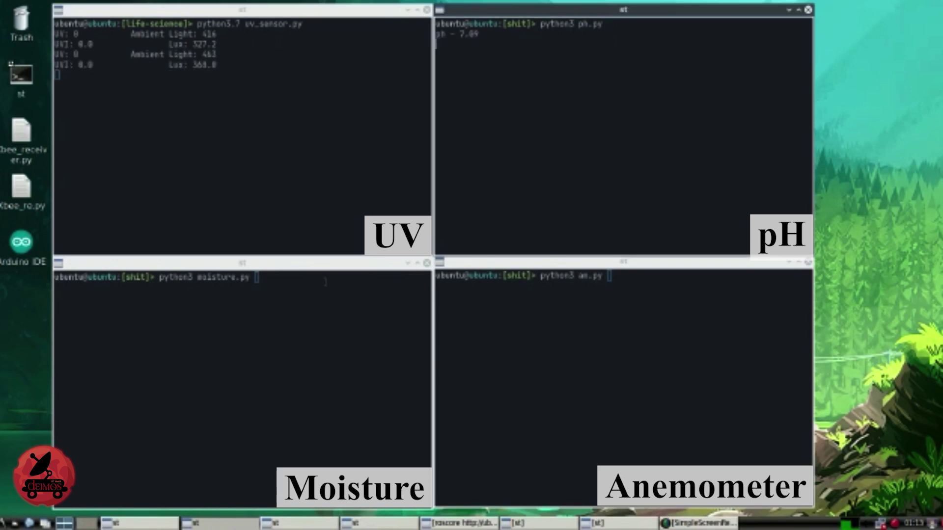
left_click(280, 326)
key("Return")
left_click(540, 391)
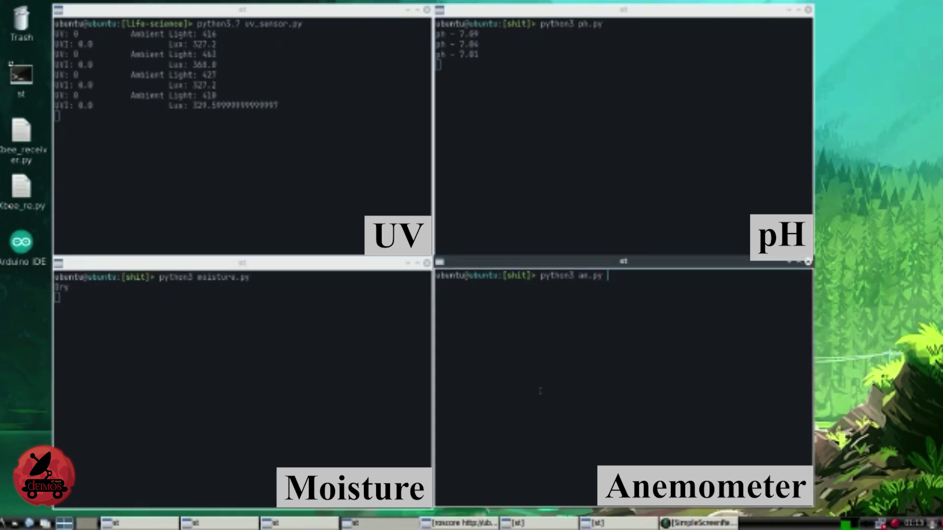